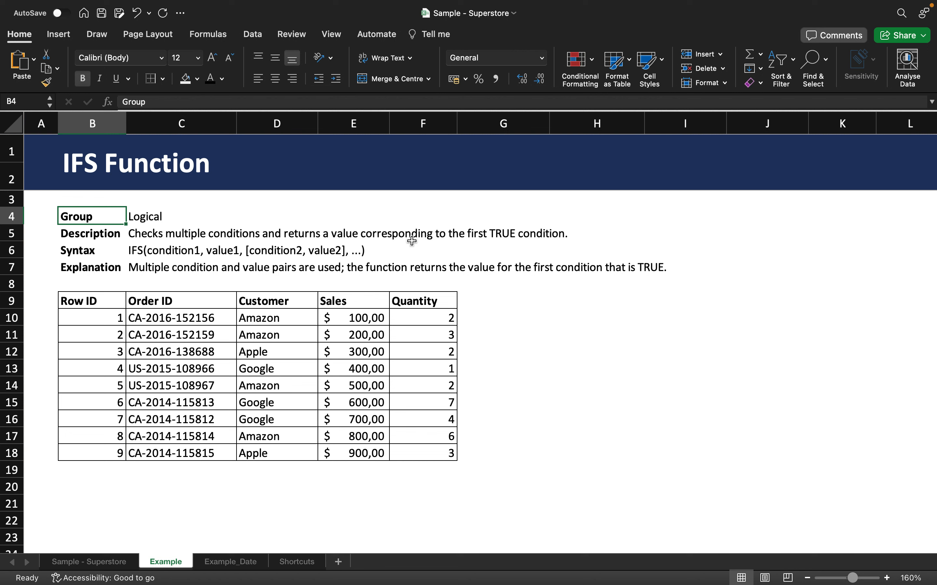
- Enter the formula =IFS(E10>=300;">=300") in cell G10 to test the first row's sales
left_click(462, 316)
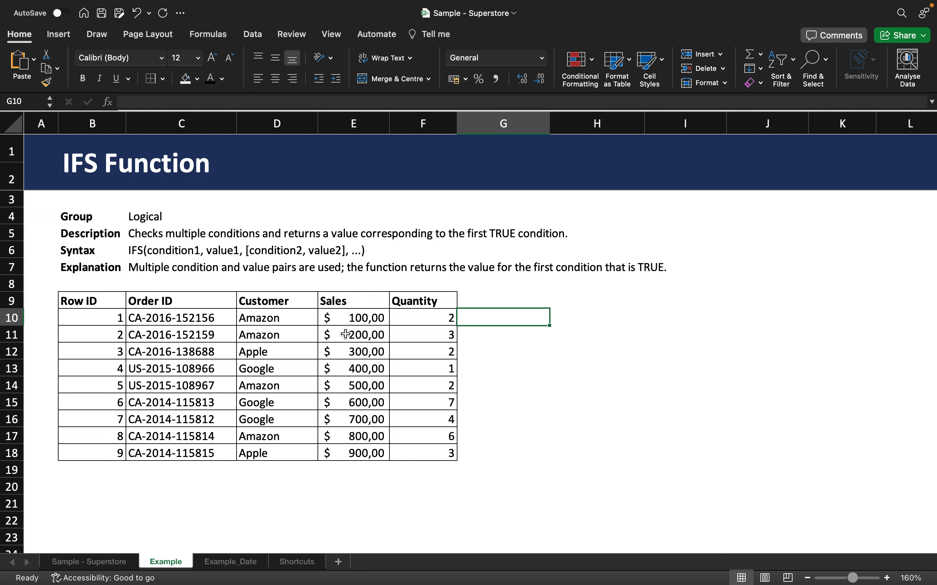
type("=")
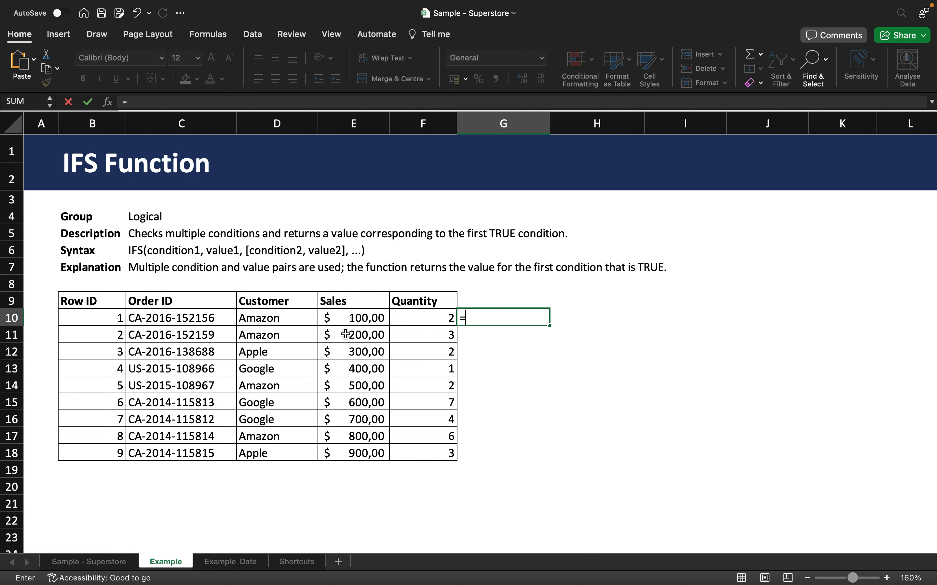
type("IFS(")
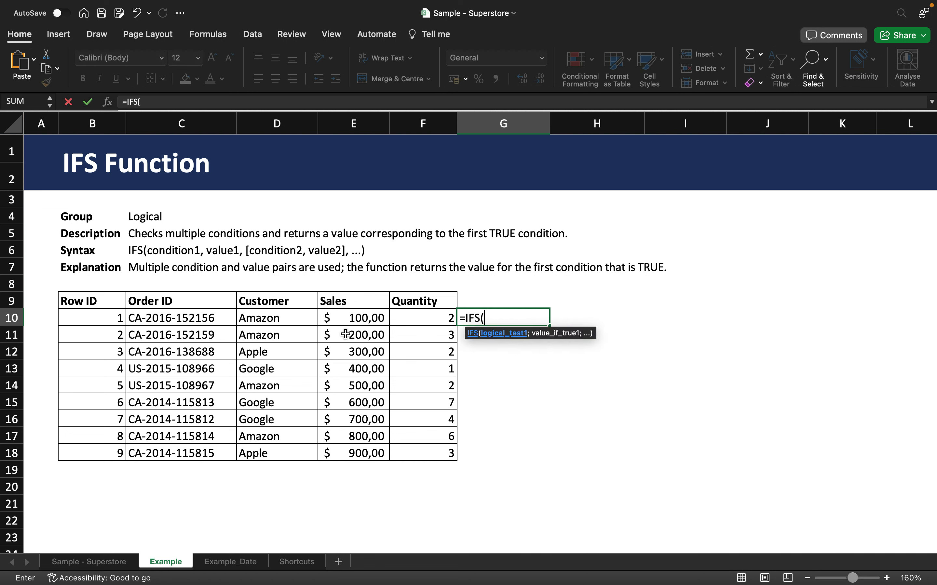
left_click(359, 321)
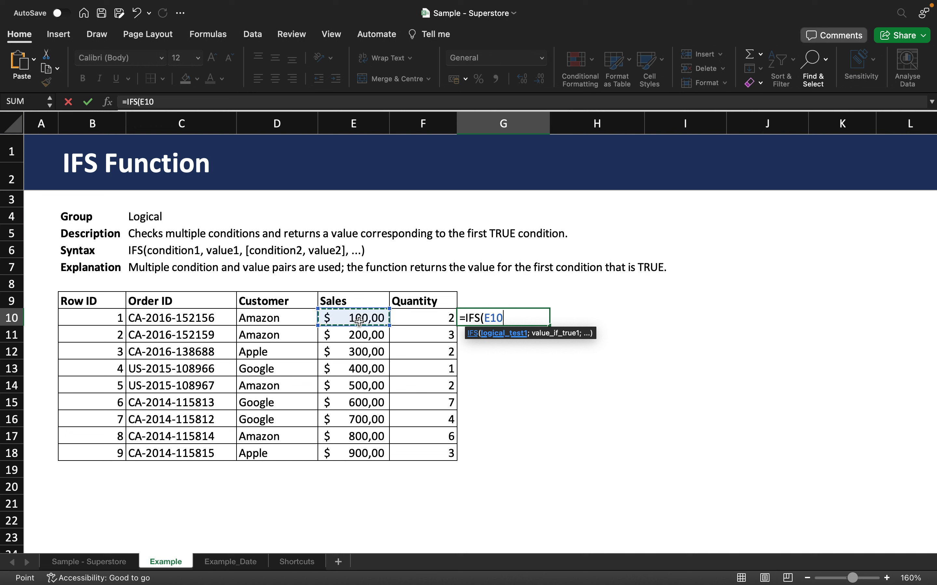
type(">=")
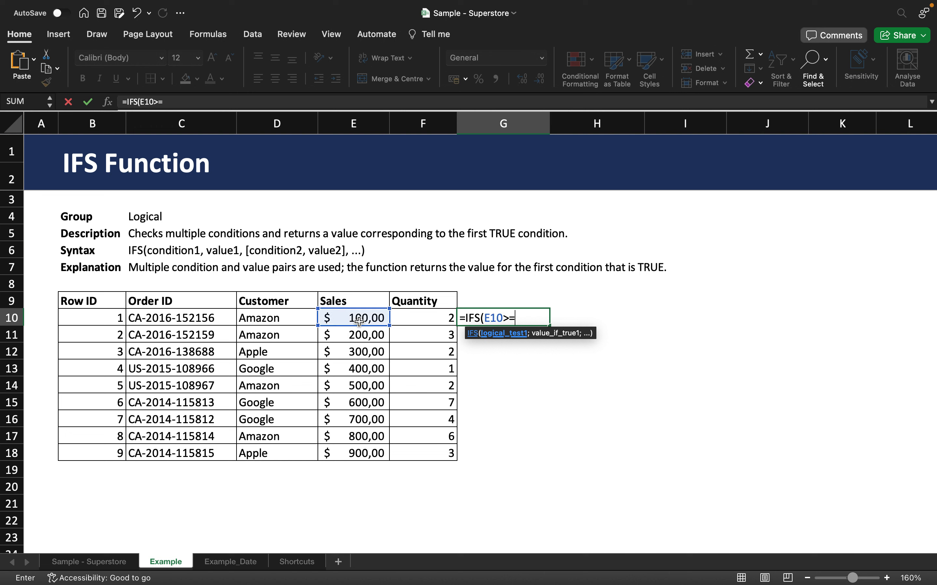
type("300;")
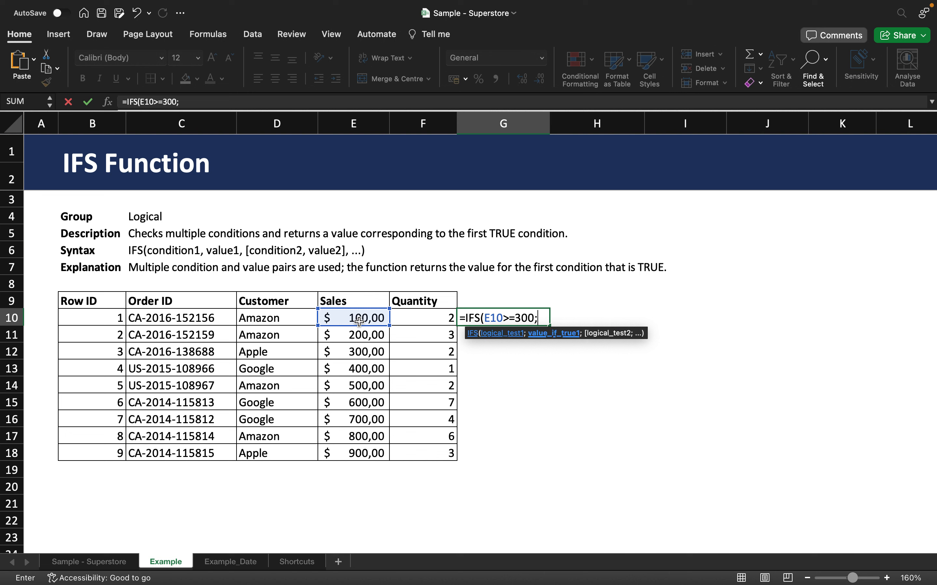
type("\">=300\")")
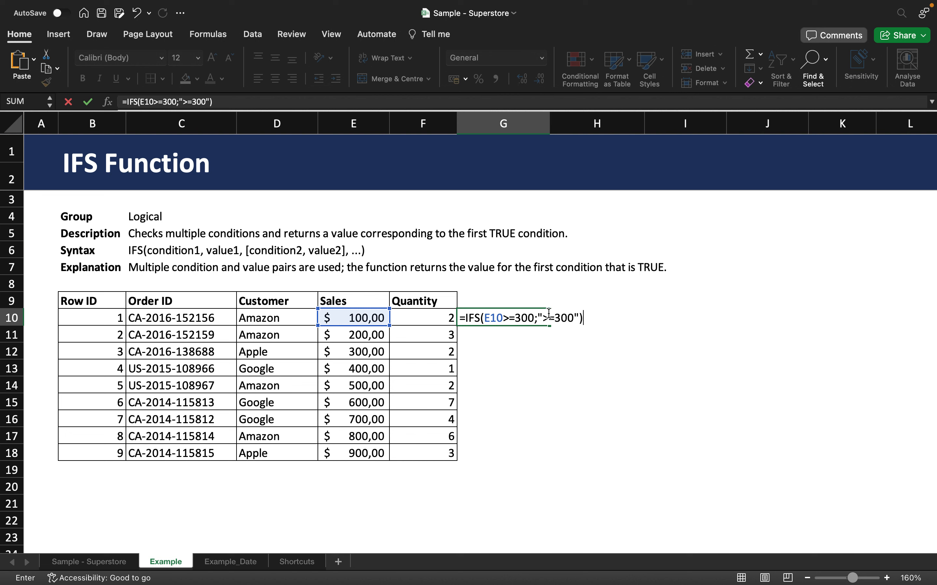
key("Return")
- Fill the single-condition IFS formula from G10 down to G18 and check the results against the Sales column
left_click(540, 318)
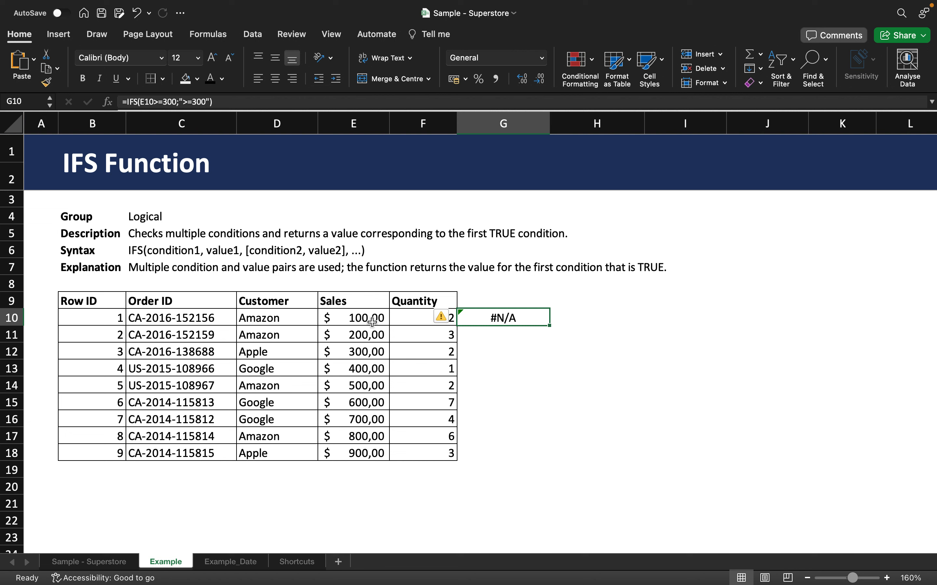
double_click(549, 327)
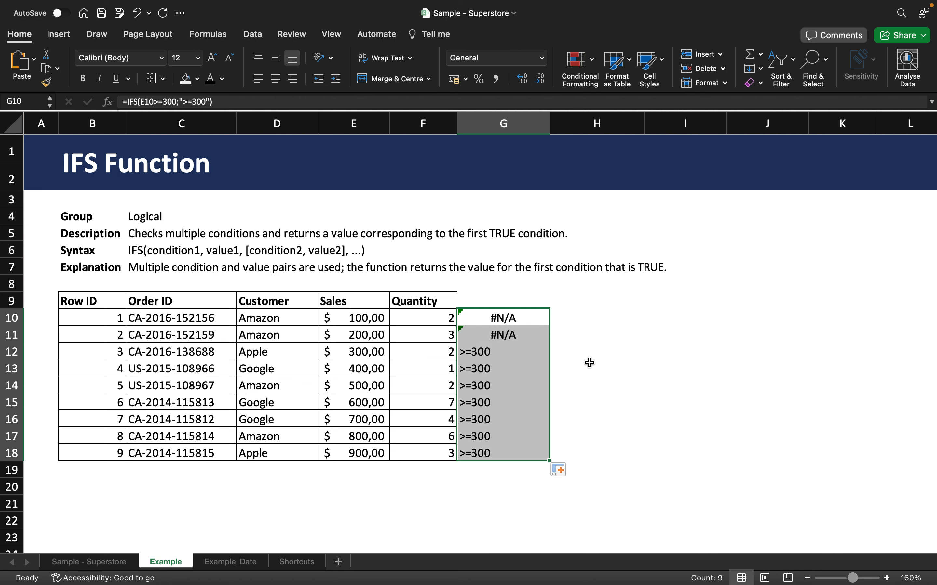
left_click(360, 333)
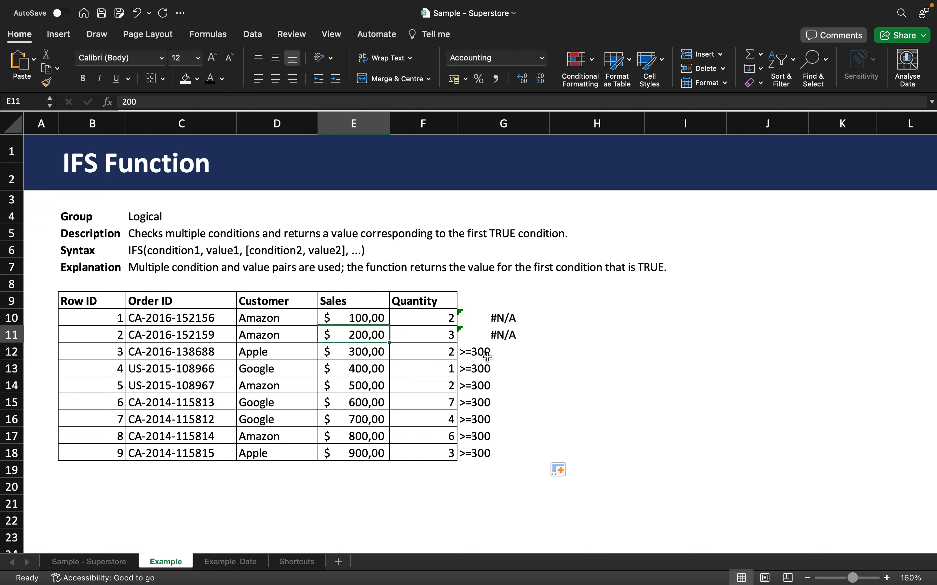
left_click(486, 356)
left_click(487, 374)
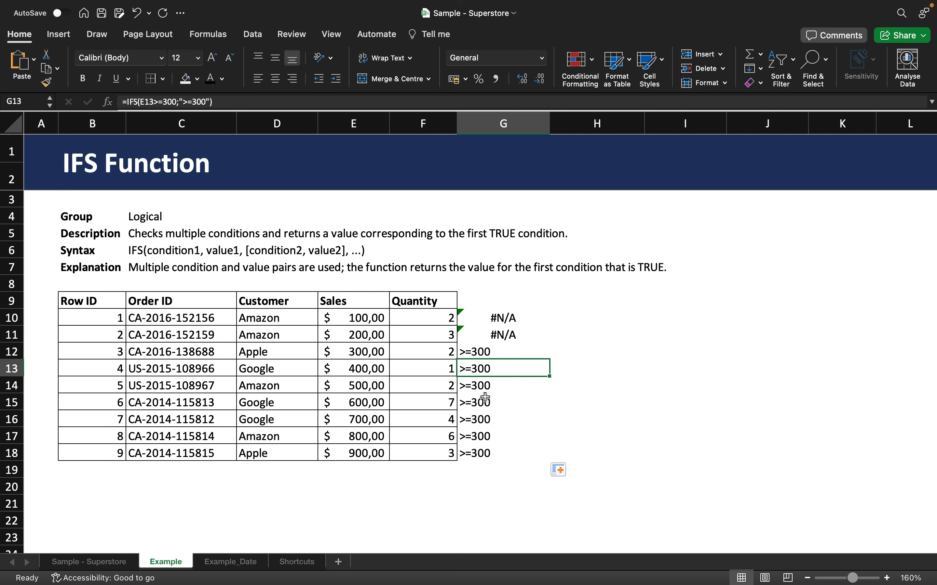
- Extend the G10 formula with a quantity condition so it reads =IFS(E10>=300;">=300";F10>=3;">=3")
left_click(521, 318)
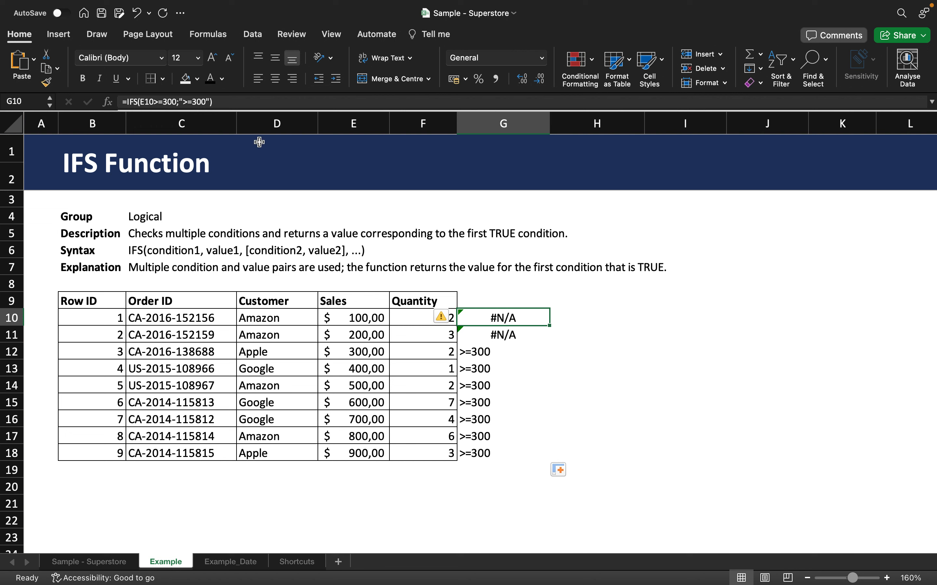
left_click(210, 102)
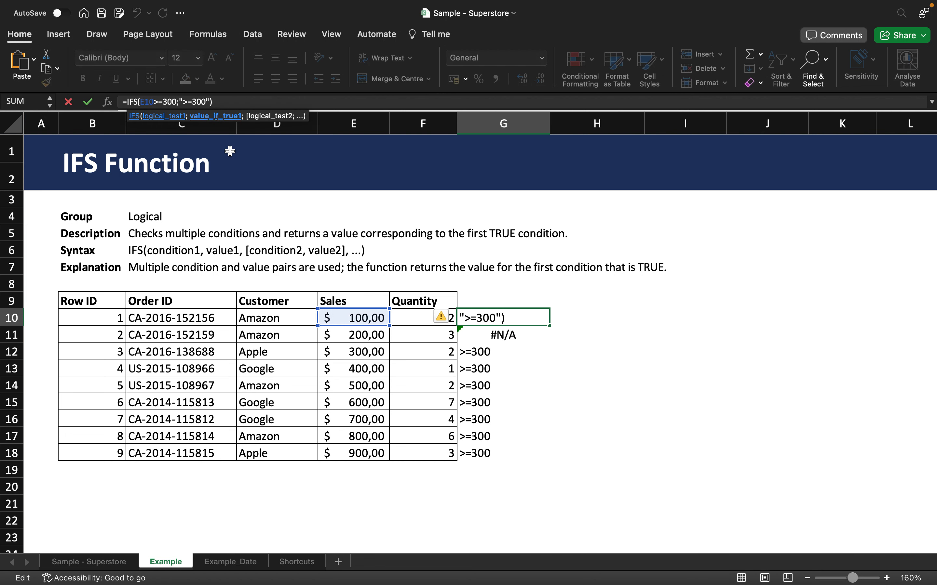
type(";")
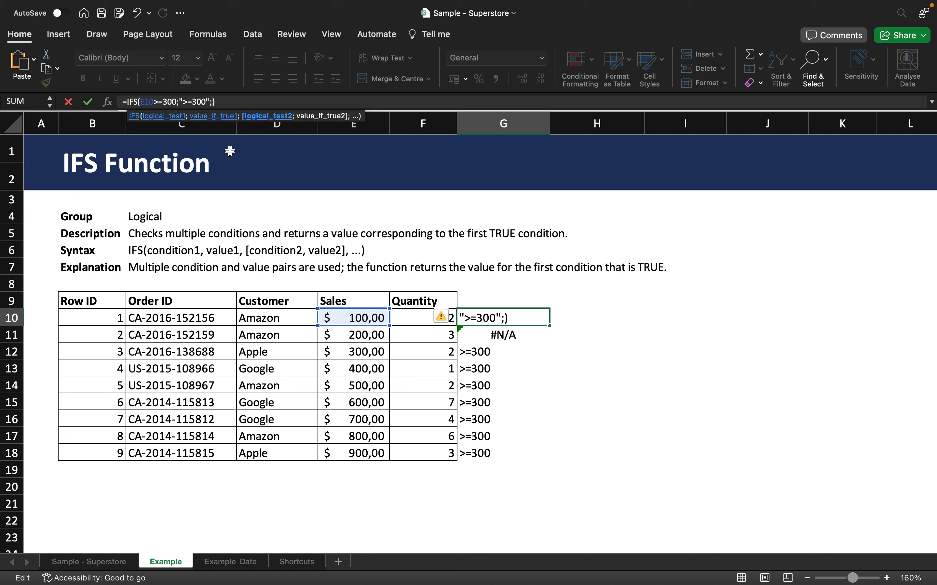
left_click(417, 317)
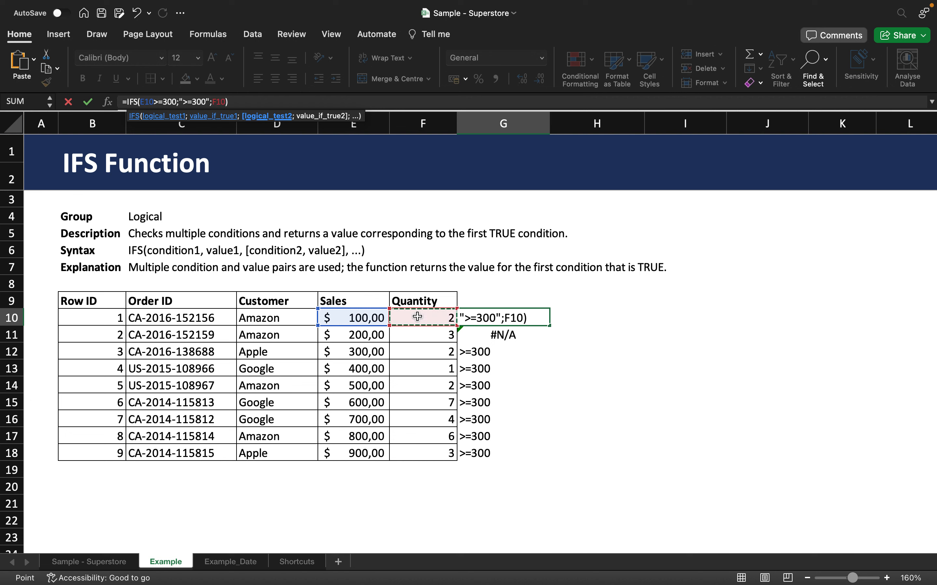
type(">=")
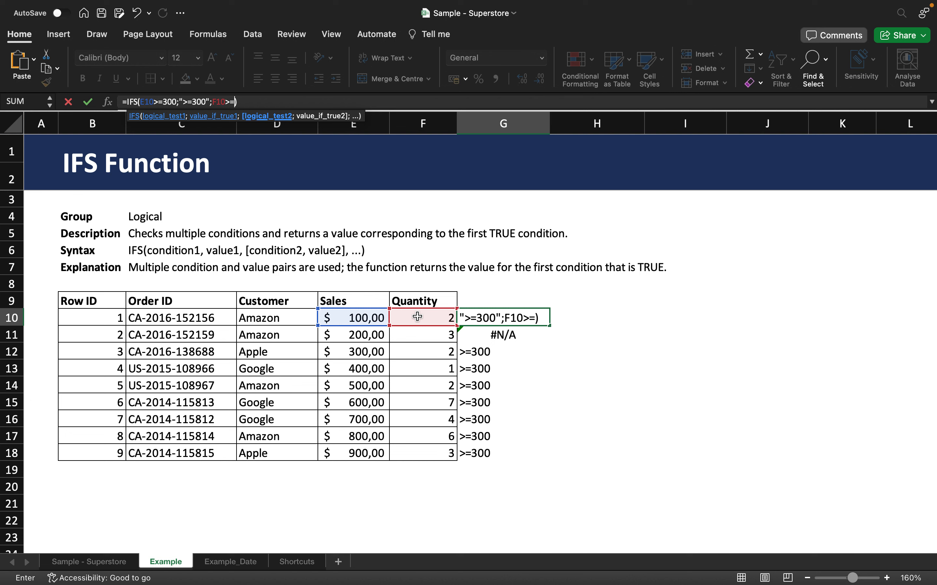
type("3;")
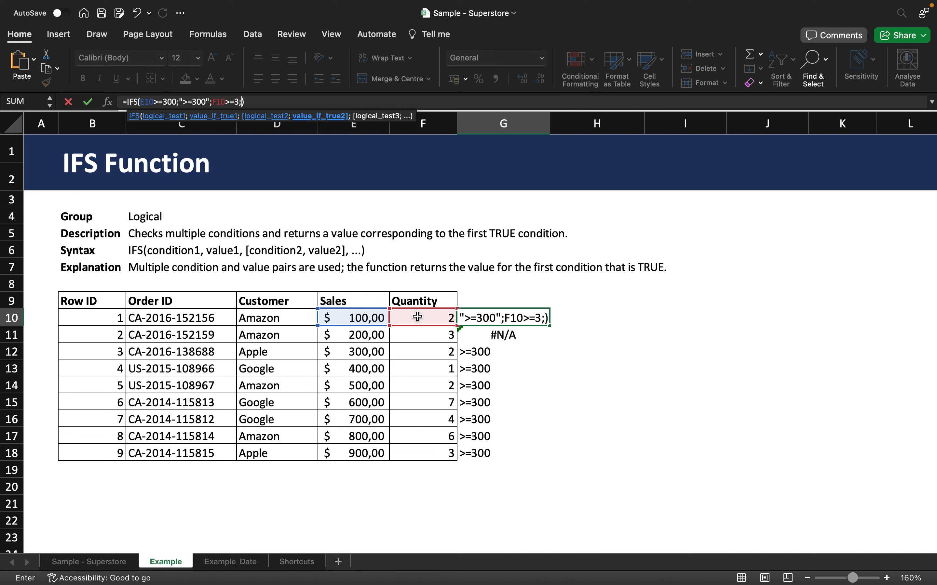
type("\"")
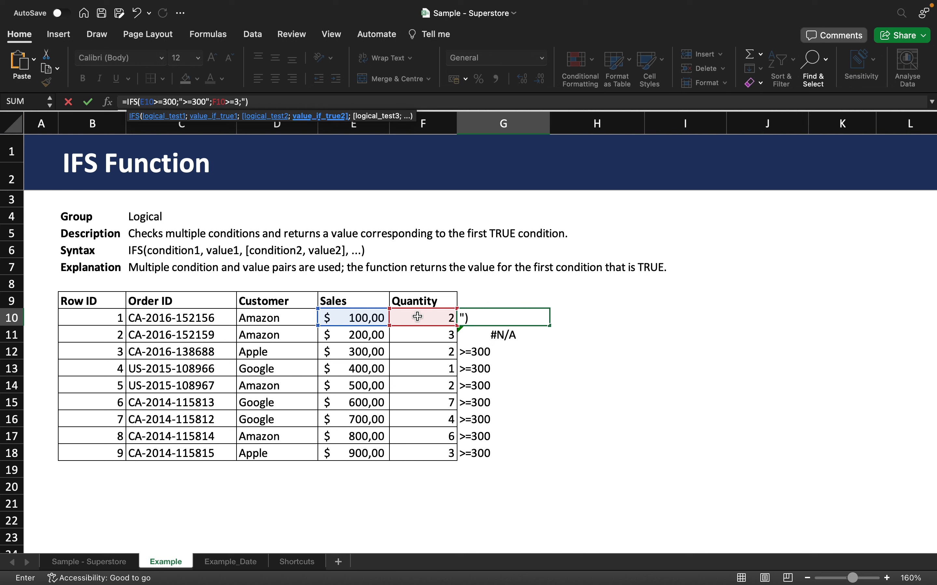
type(">=3\"")
key("Return")
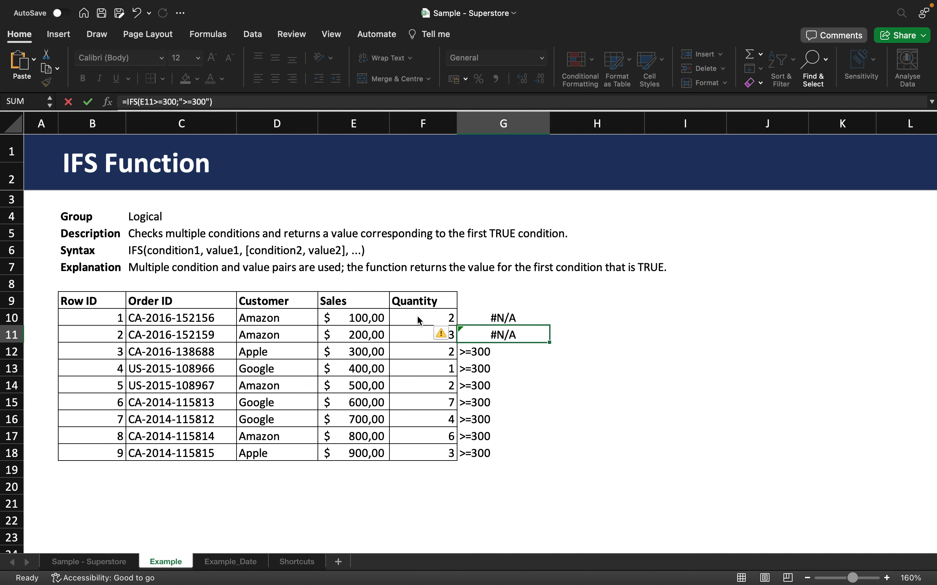
- Fill the two-condition IFS formula, with the sales test first, from G10 down to G18
left_click(515, 320)
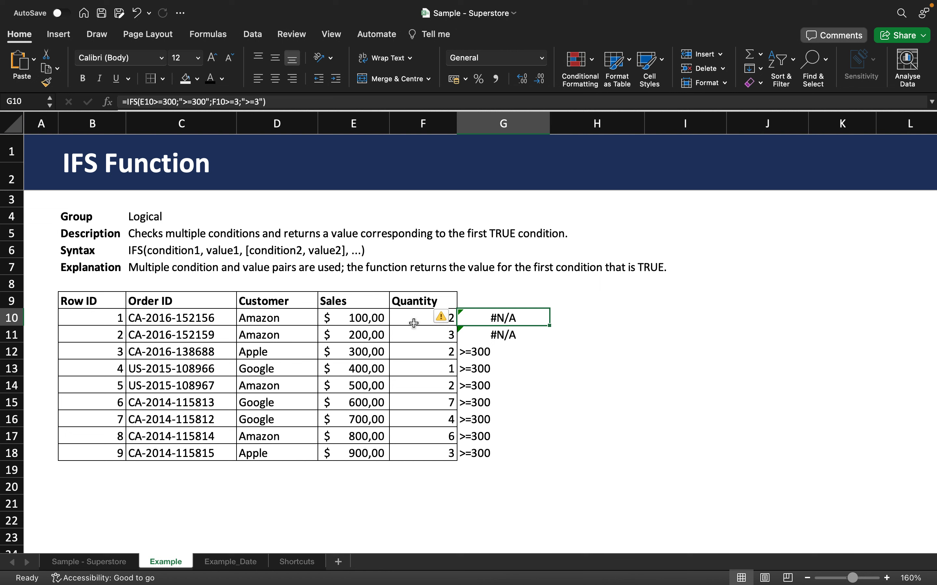
double_click(550, 327)
left_click(584, 362)
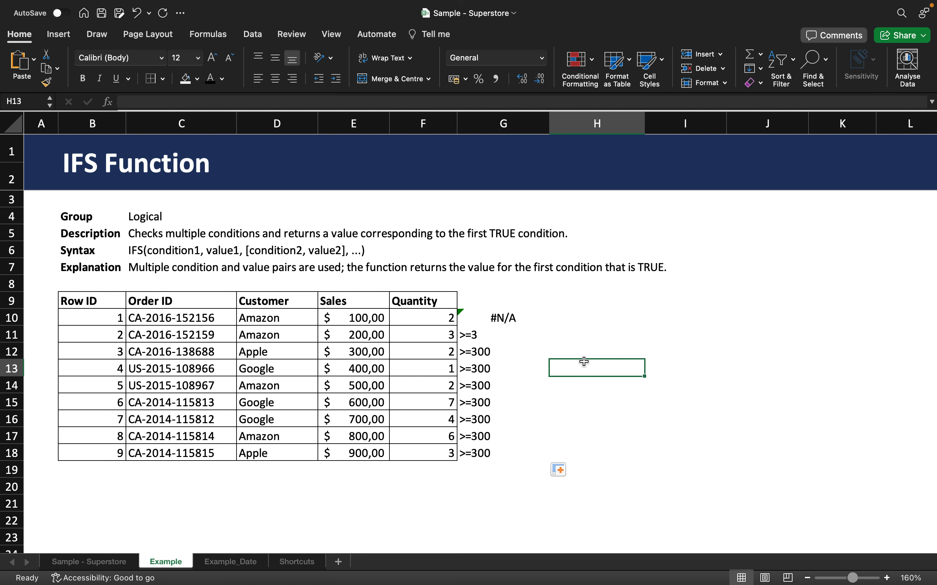
- Examine both condition and value pairs of the IFS formula in G11, and inspect the formula in G15
left_click(505, 331)
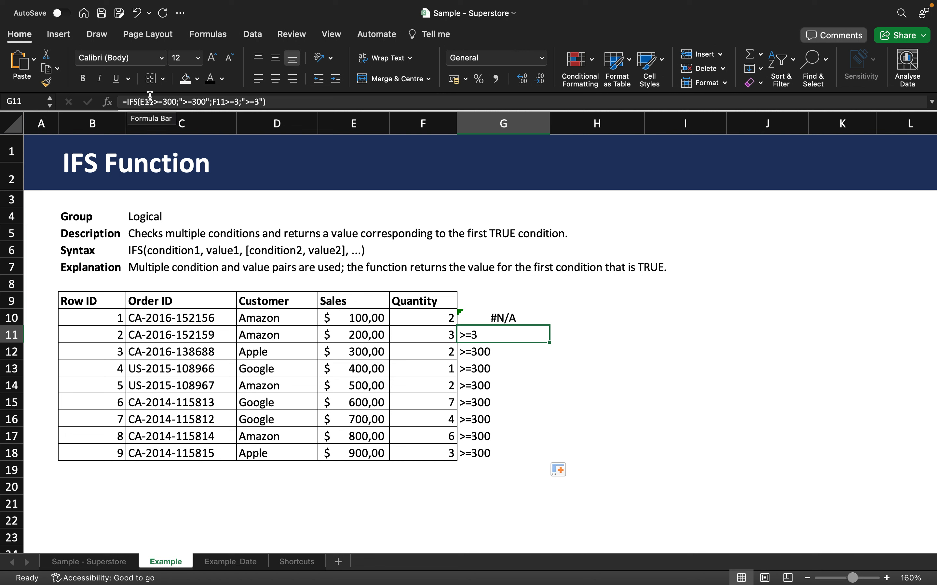
left_click_drag(140, 101, 210, 102)
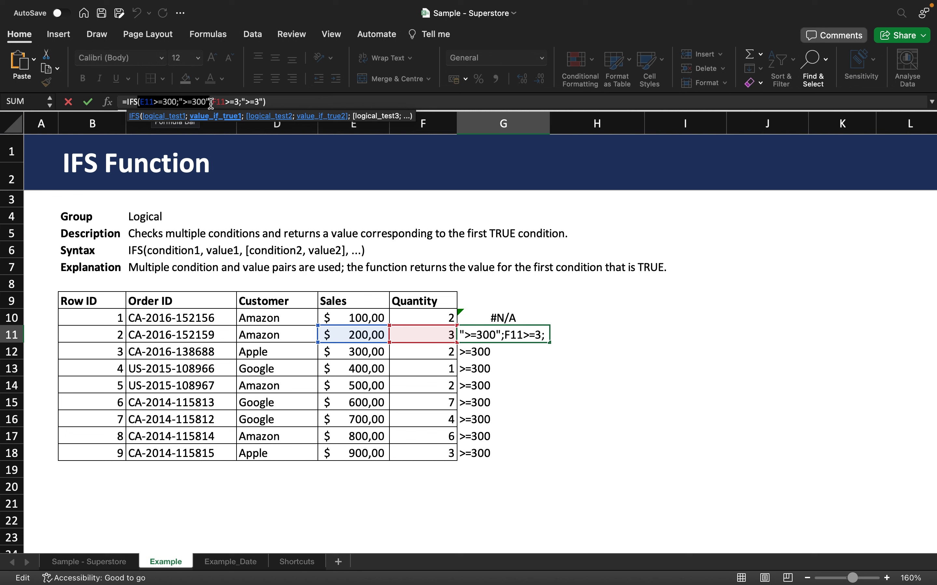
left_click_drag(210, 102, 264, 102)
type(")")
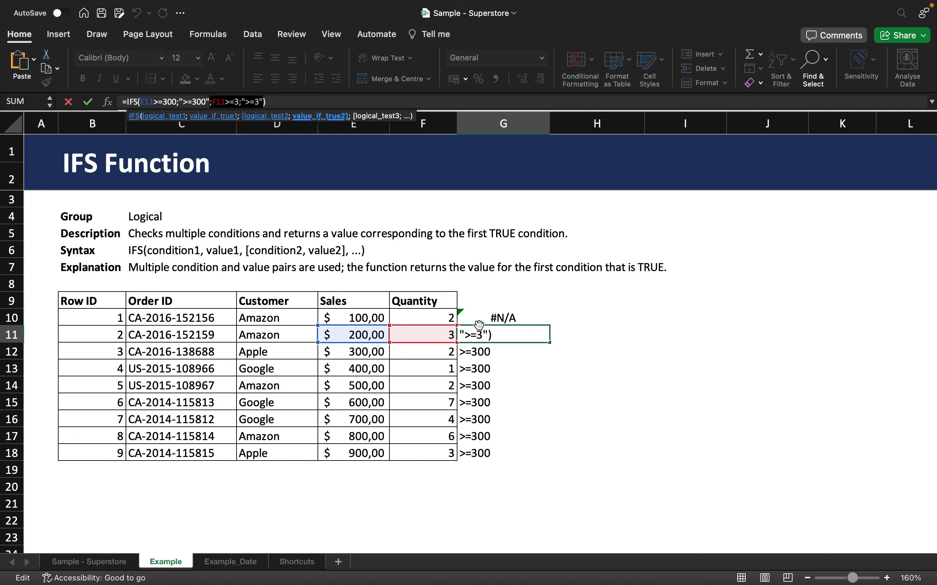
left_click(279, 101)
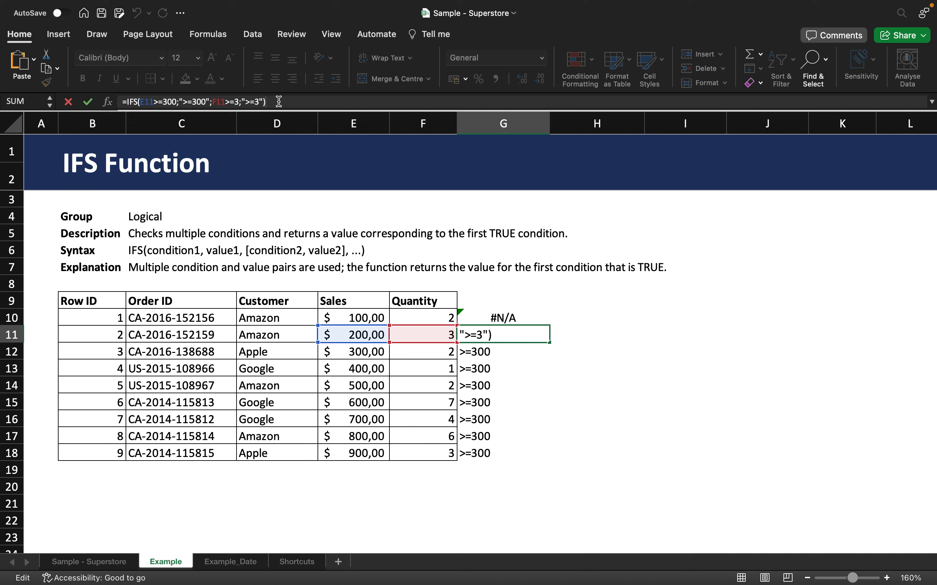
key("Return")
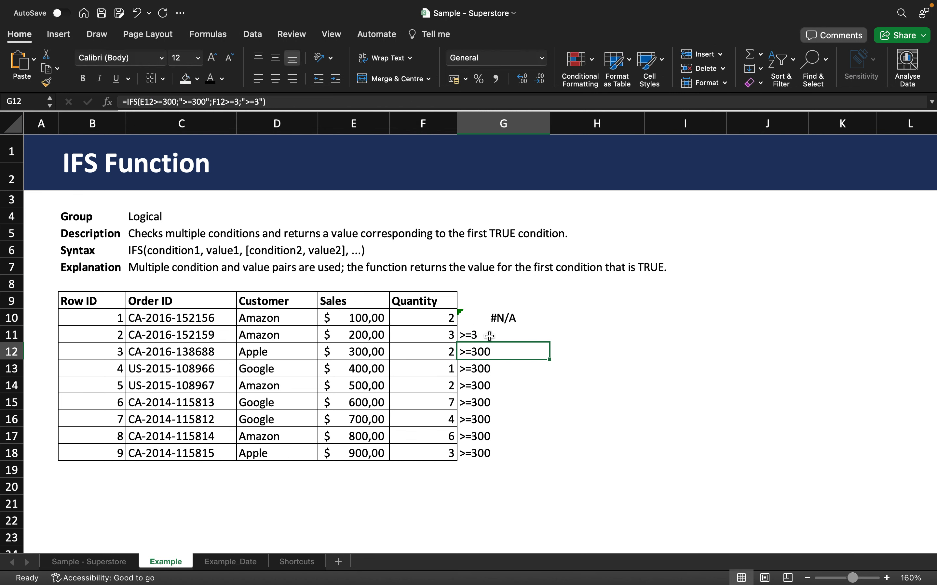
left_click(485, 408)
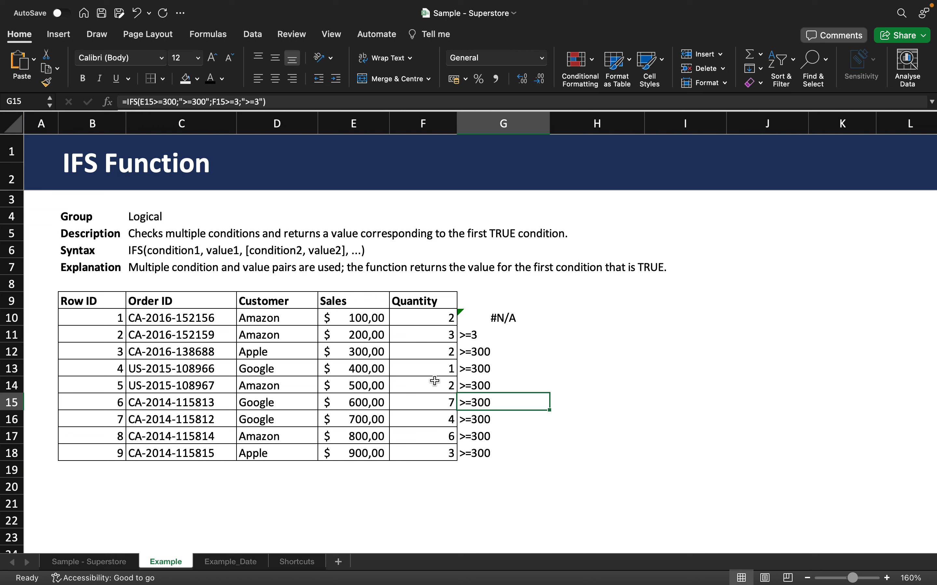
- Move the quantity condition to the front of the G10 formula, making it =IFS(F10>=3;">=3";E10>=300;">=300")
left_click(503, 316)
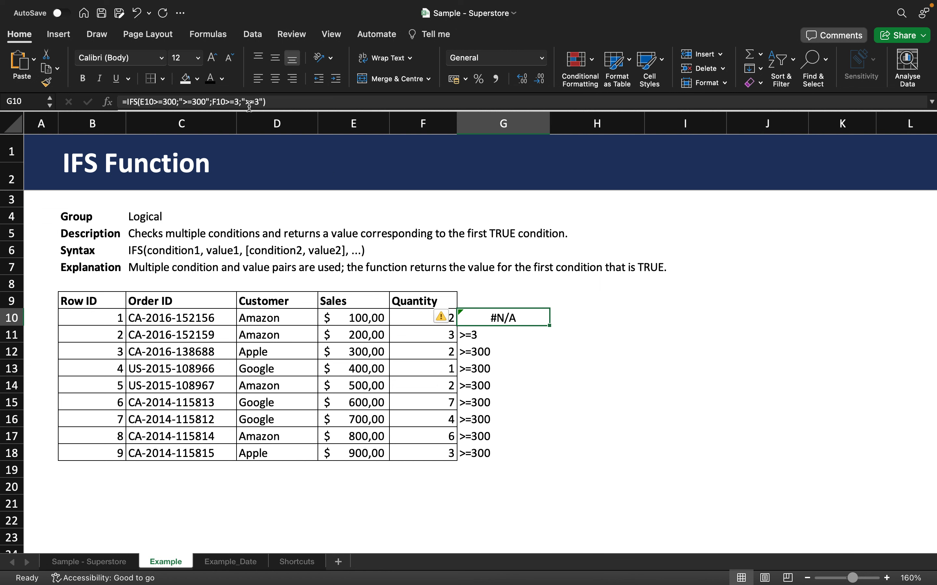
left_click_drag(265, 104, 212, 102)
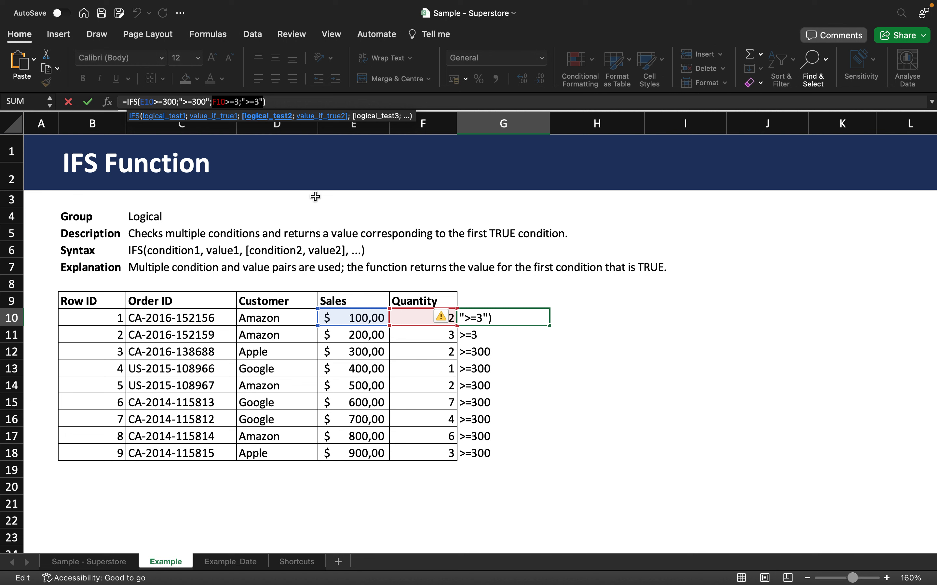
key("BackSpace")
key("BackSpace")
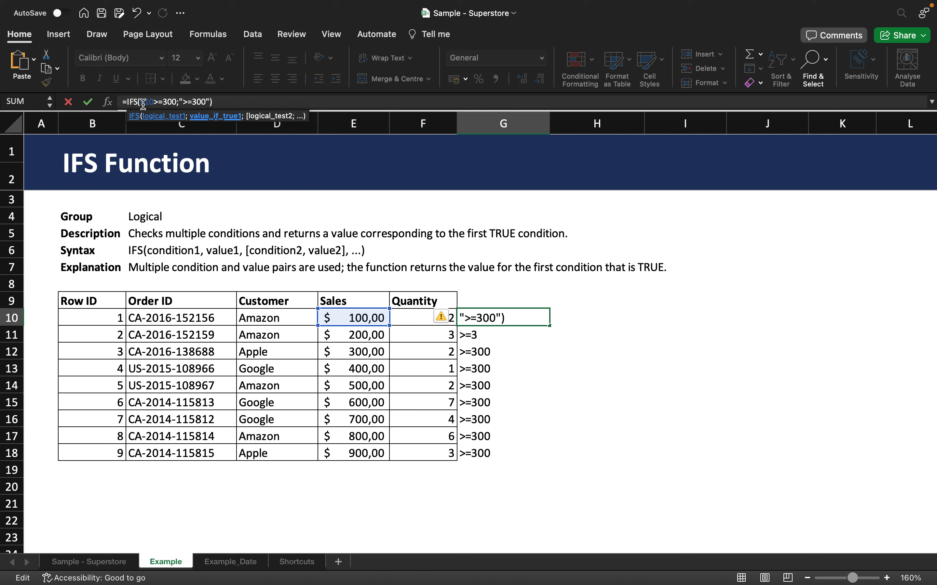
left_click(142, 103)
key("super+v")
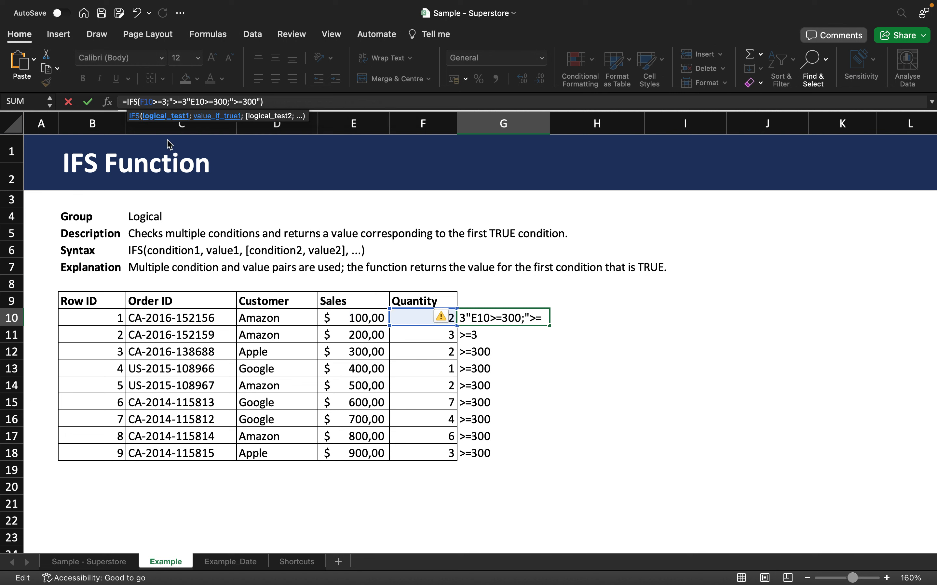
type(";")
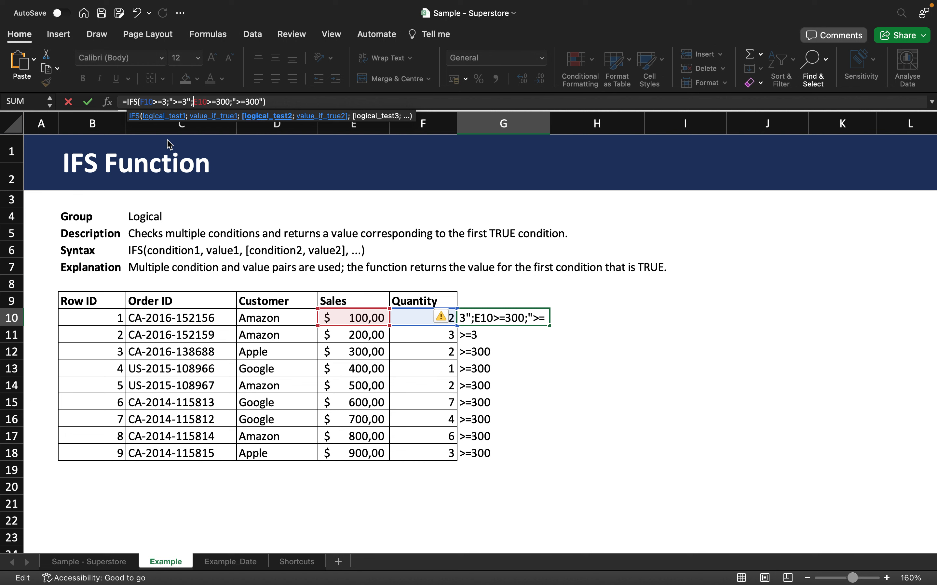
key("Return")
- Fill the reordered IFS formula, with the quantity test first, from G10 down to G18
left_click(511, 317)
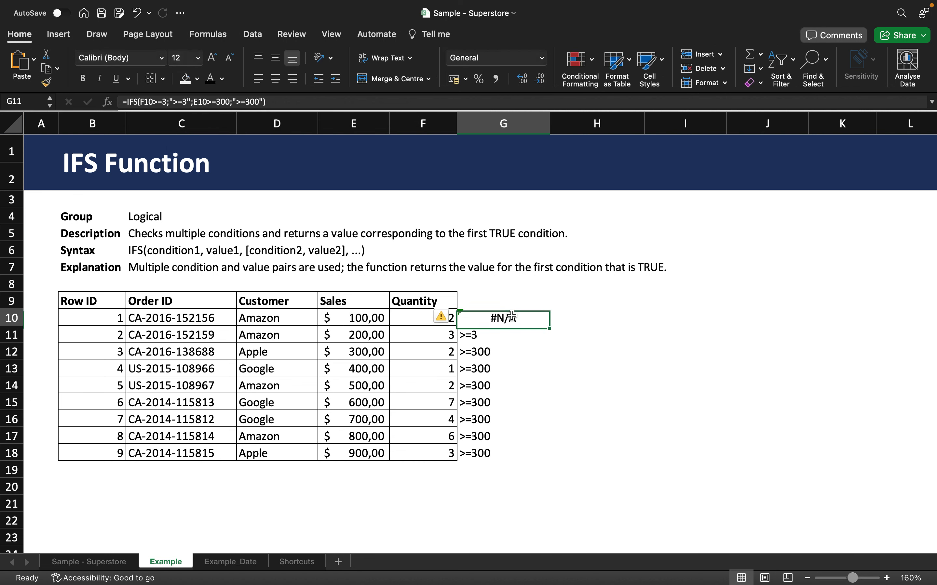
double_click(549, 326)
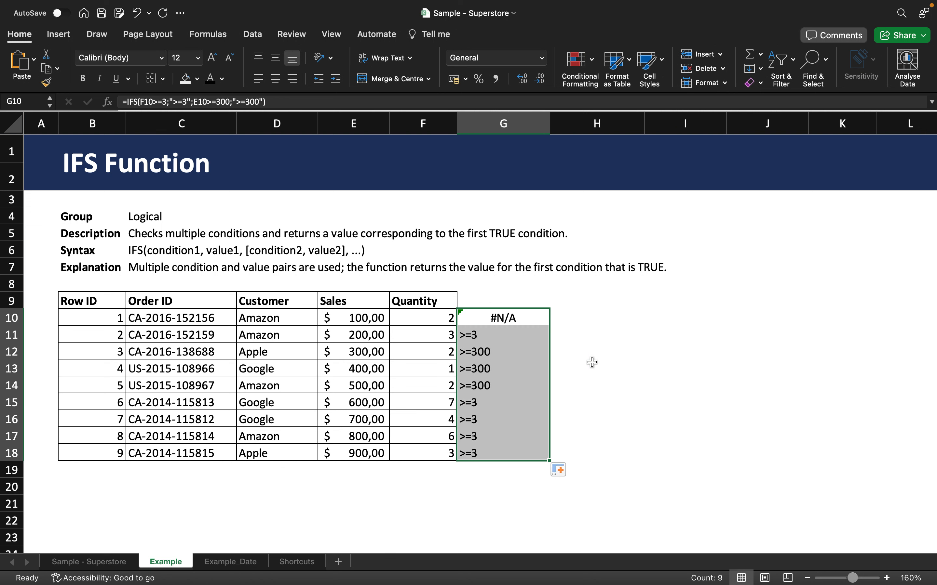
left_click(592, 362)
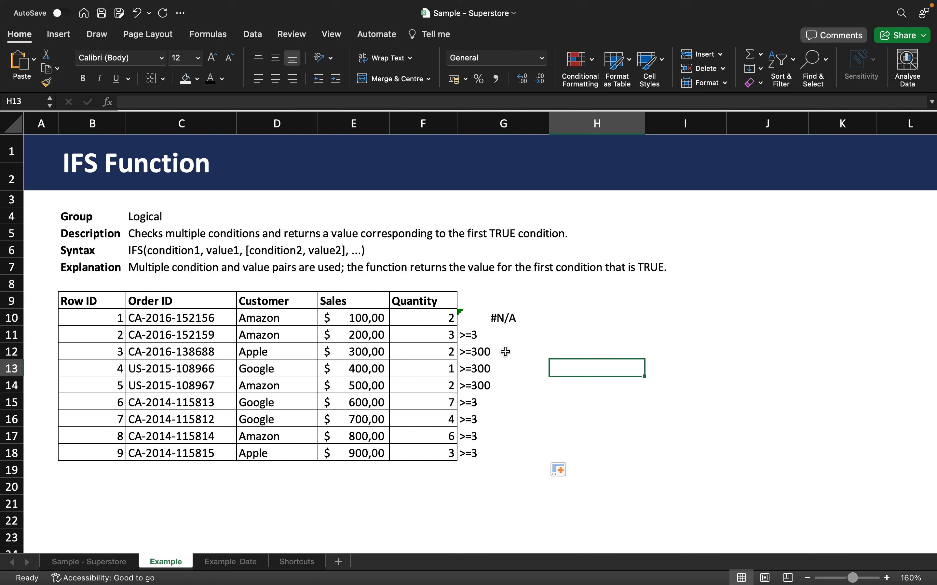
- Compare the reordered IFS formulas in G11 and G10 with the quantities in F12 to F14 and the sales amount in E12
left_click(483, 339)
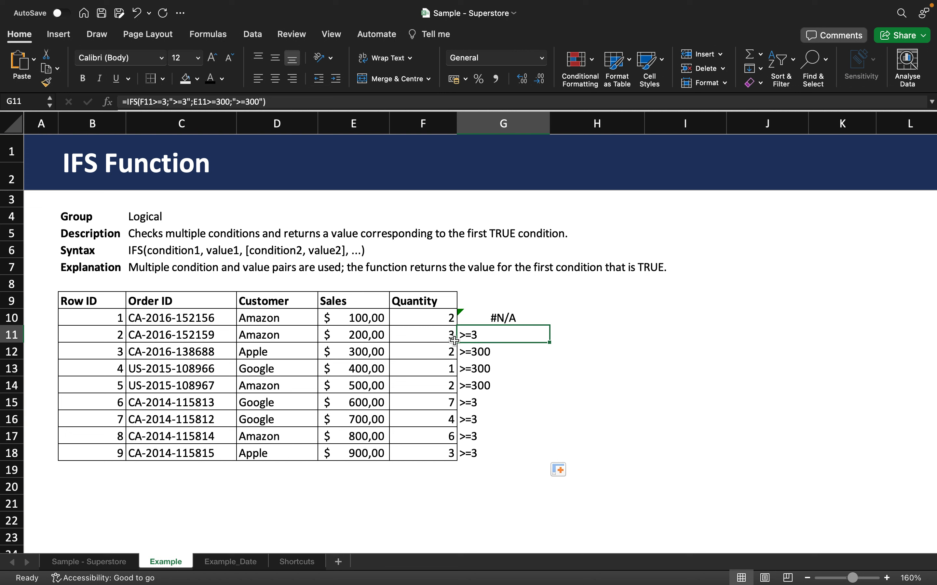
left_click(448, 352)
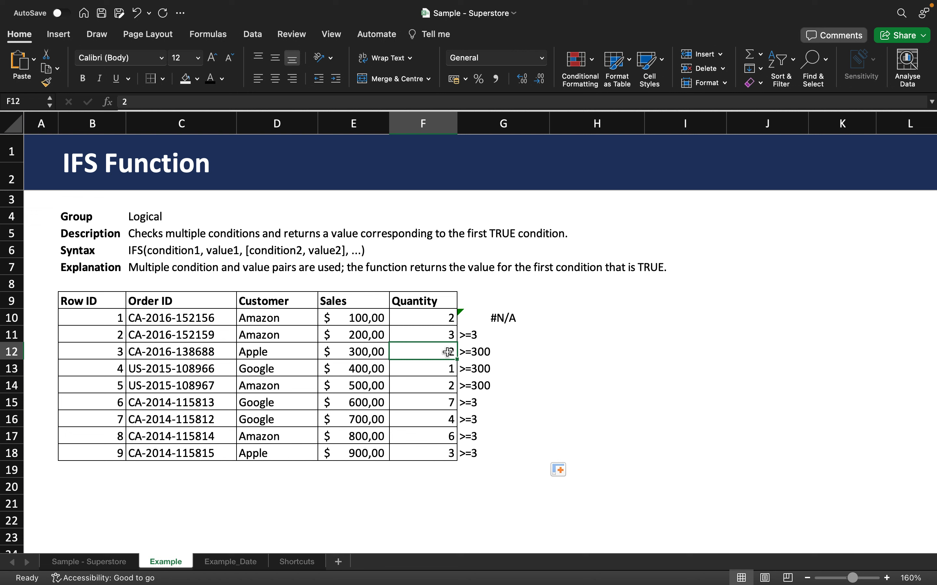
left_click(435, 368)
left_click(435, 390)
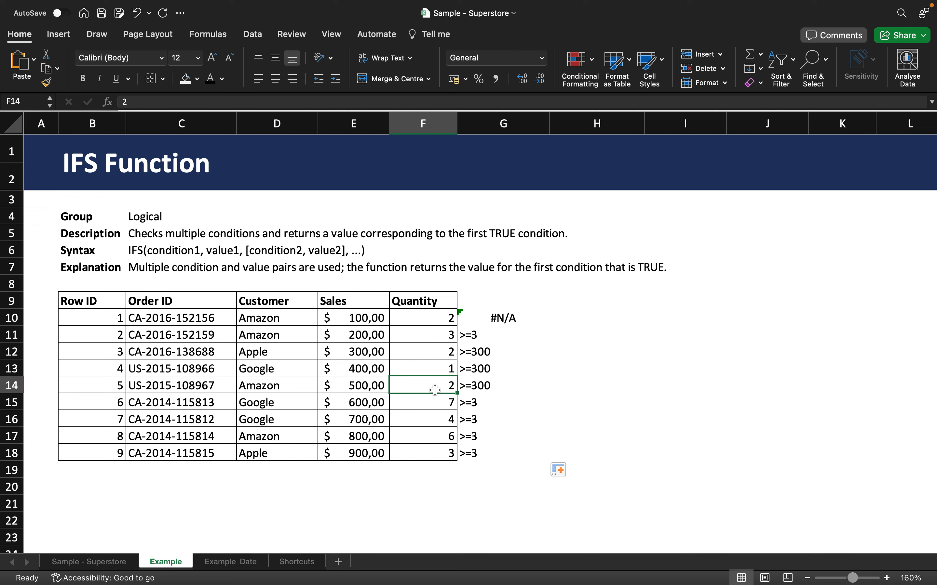
left_click(360, 352)
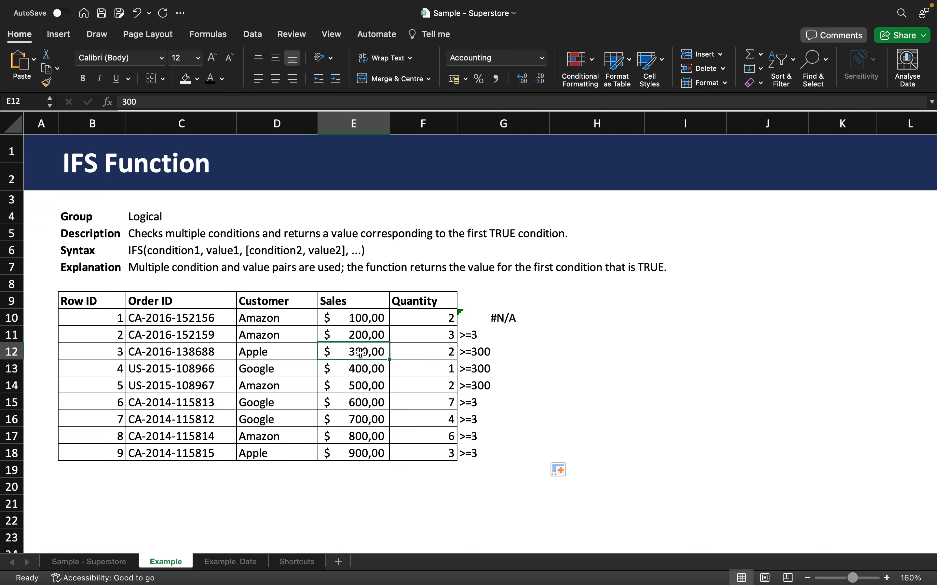
left_click(506, 312)
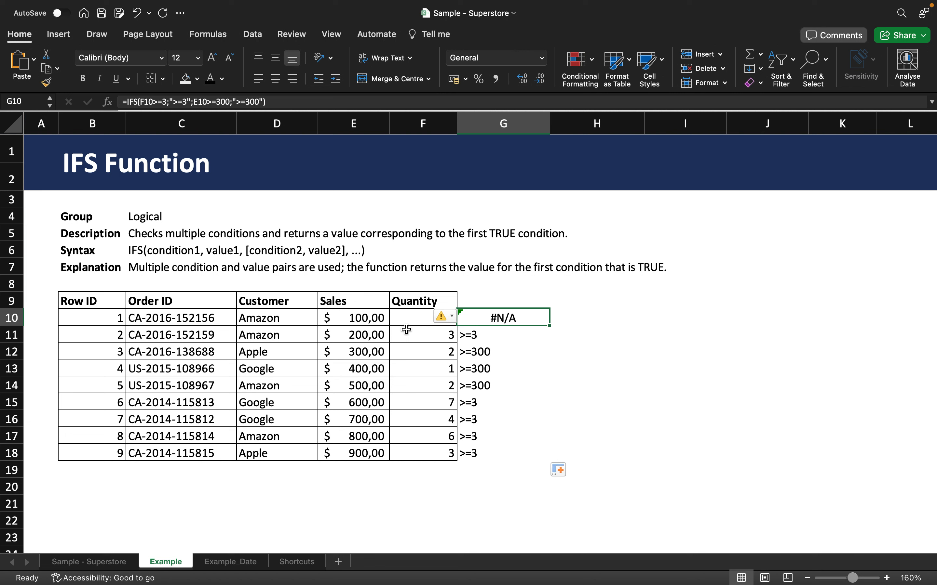
left_click(576, 317)
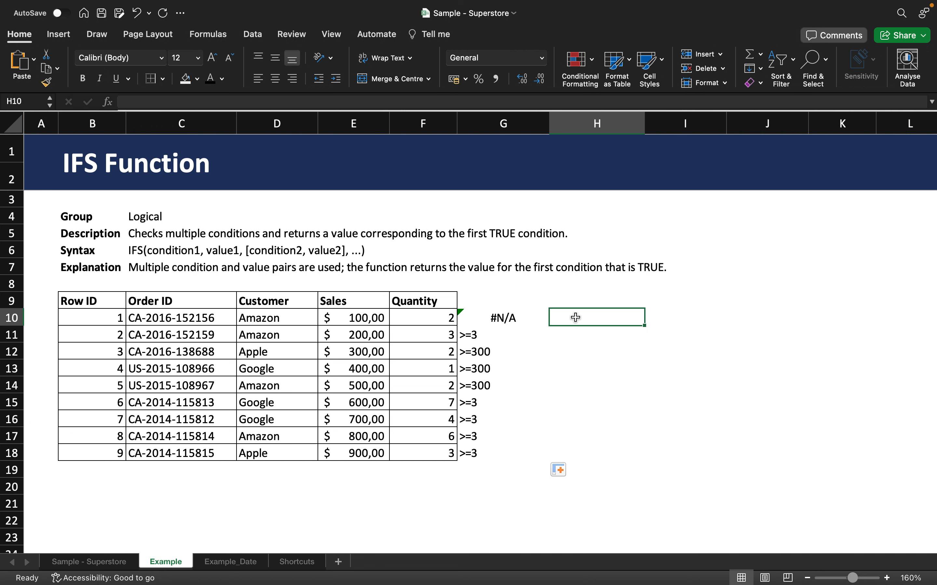